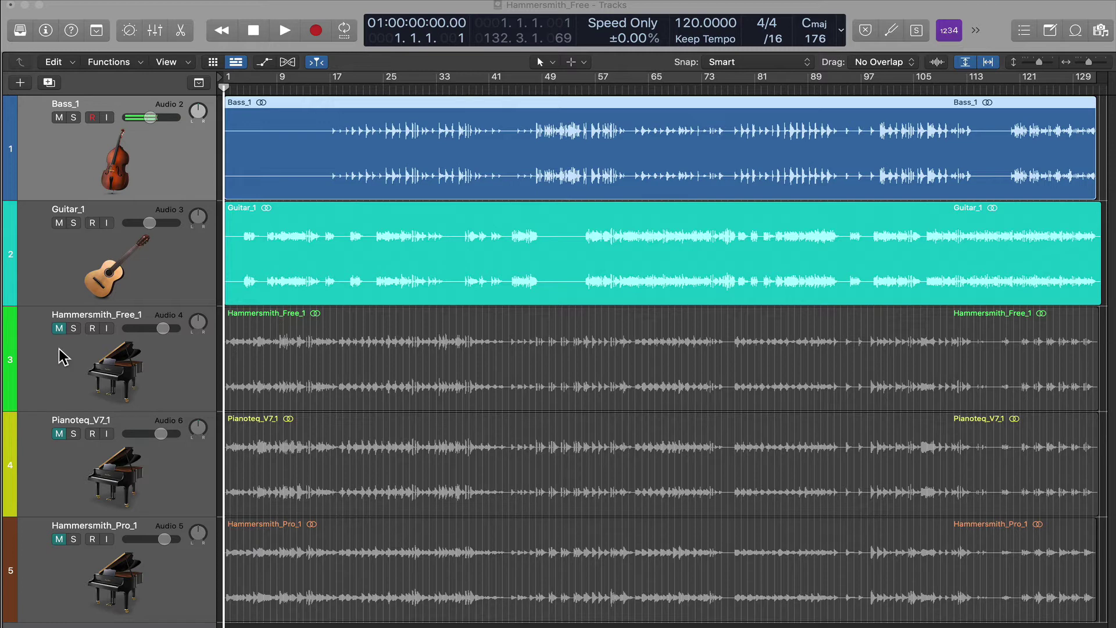
Audition Hammersmith_Free_1, Pianoteq_V7_1 and Hammersmith_Pro_1 one at a time, muting each again afterwards.
click(60, 328)
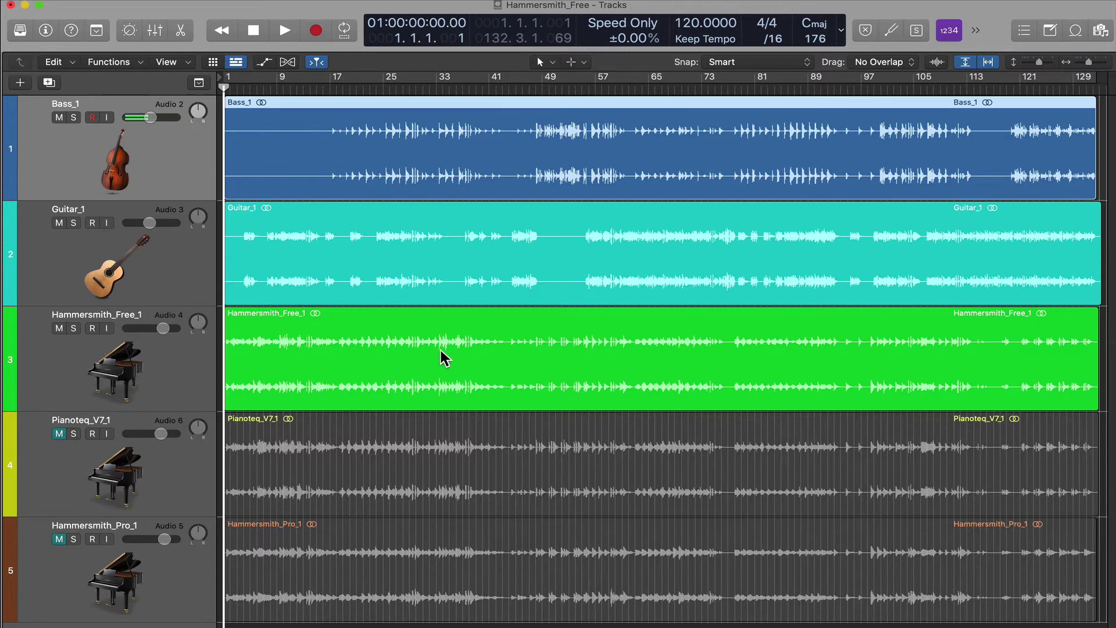
click(58, 329)
click(59, 435)
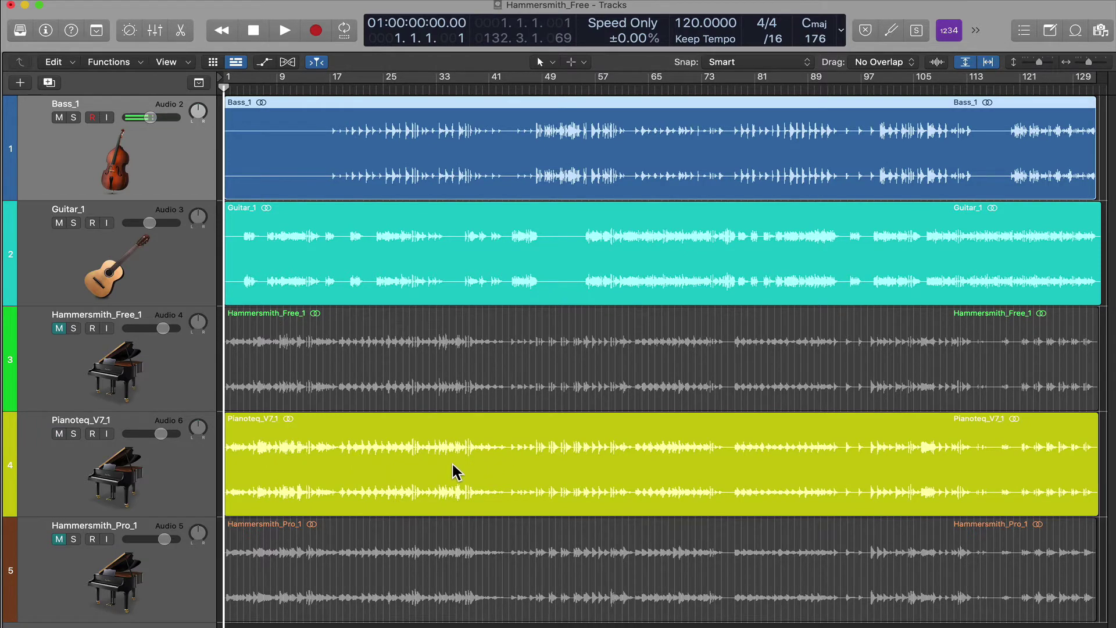
click(59, 434)
click(59, 539)
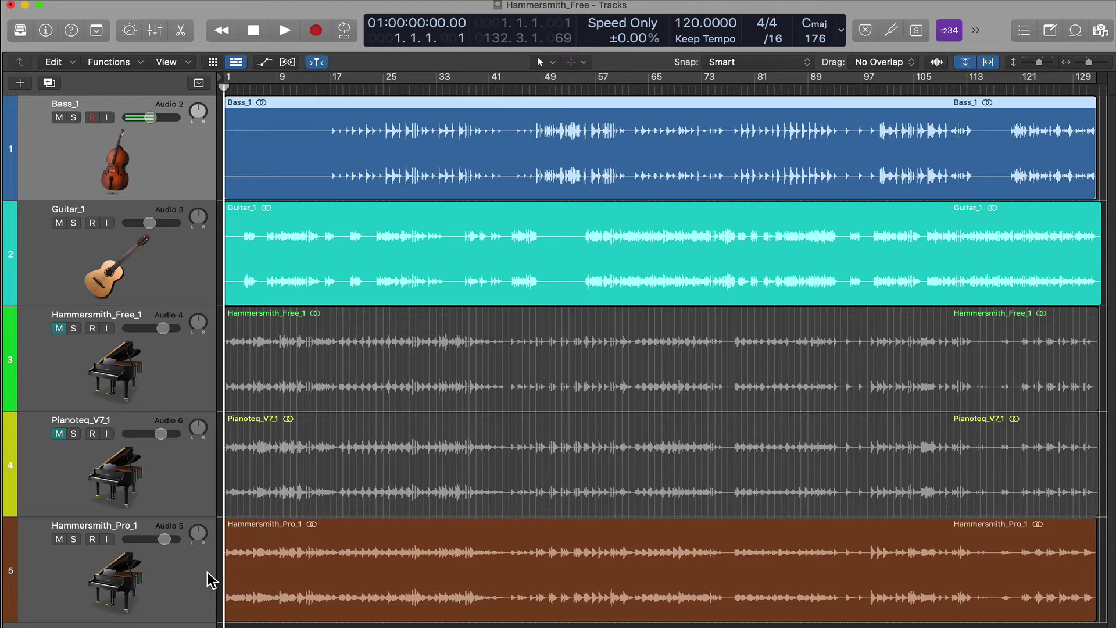
click(61, 540)
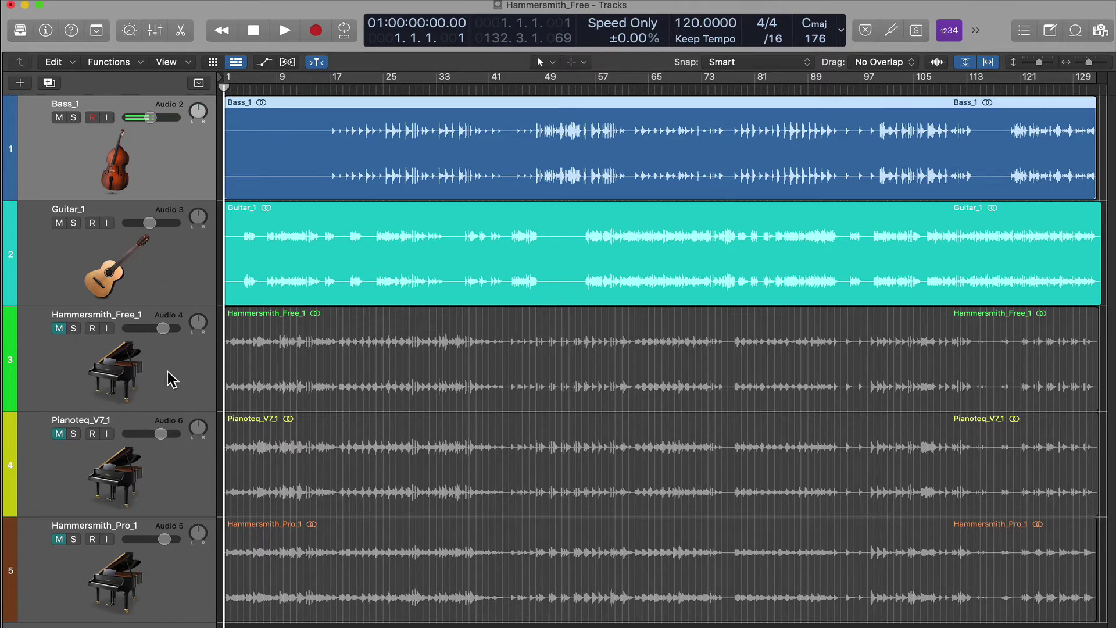
Briefly toggle Pianoteq_V7_1 and Hammersmith_Free_1, returning to all piano tracks muted.
click(59, 435)
click(59, 434)
click(60, 328)
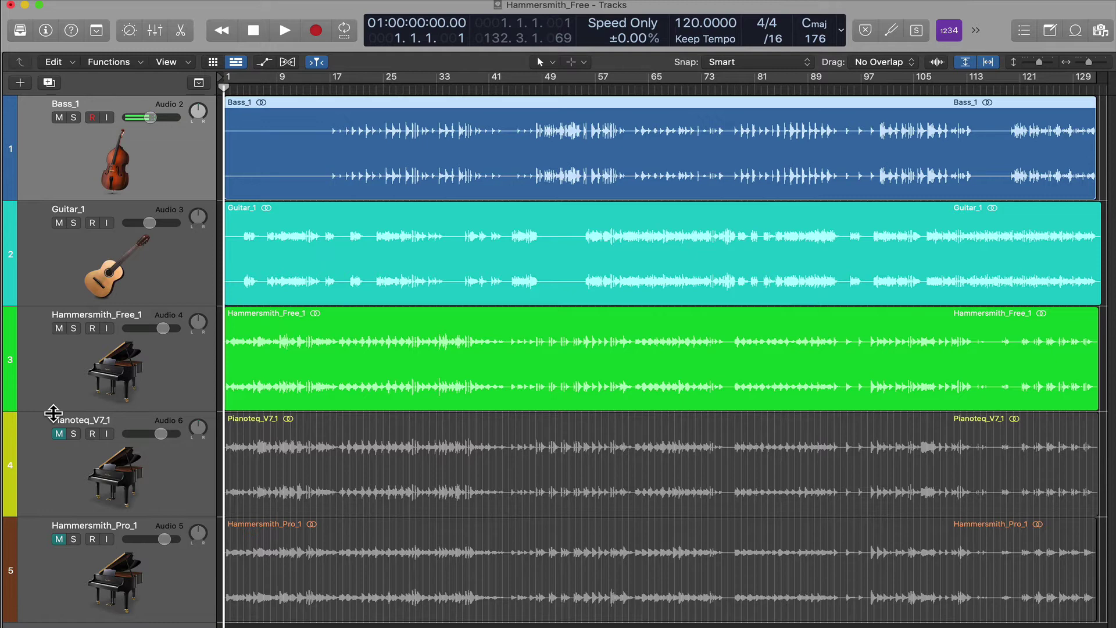
click(58, 435)
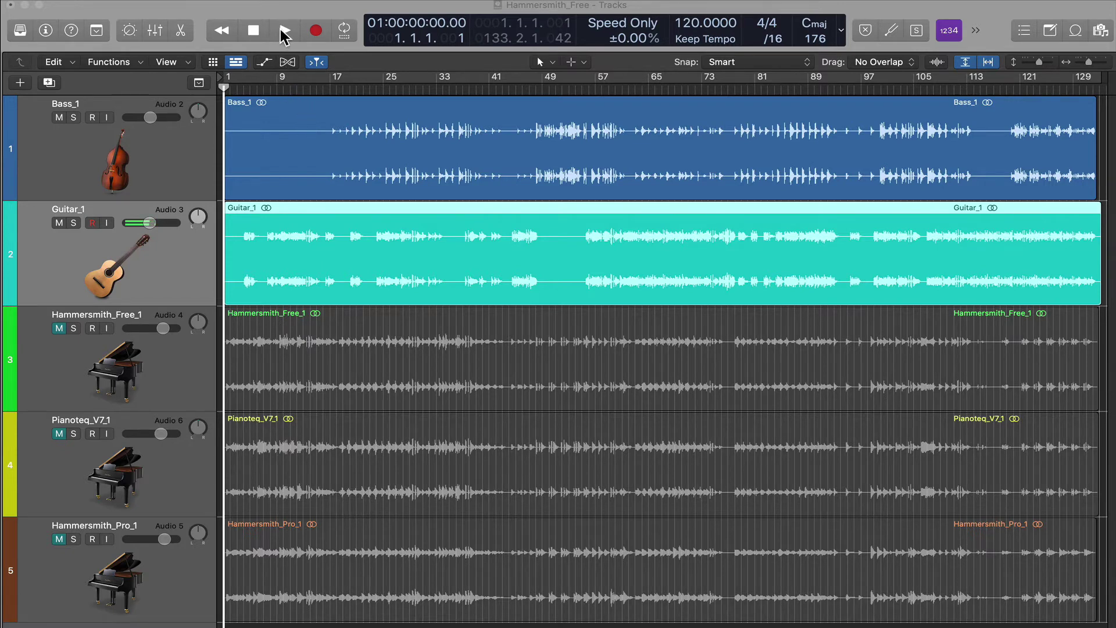
Start playback with Hammersmith_Free_1 unmuted, then swap it for Pianoteq_V7_1 as the sole piano.
click(60, 329)
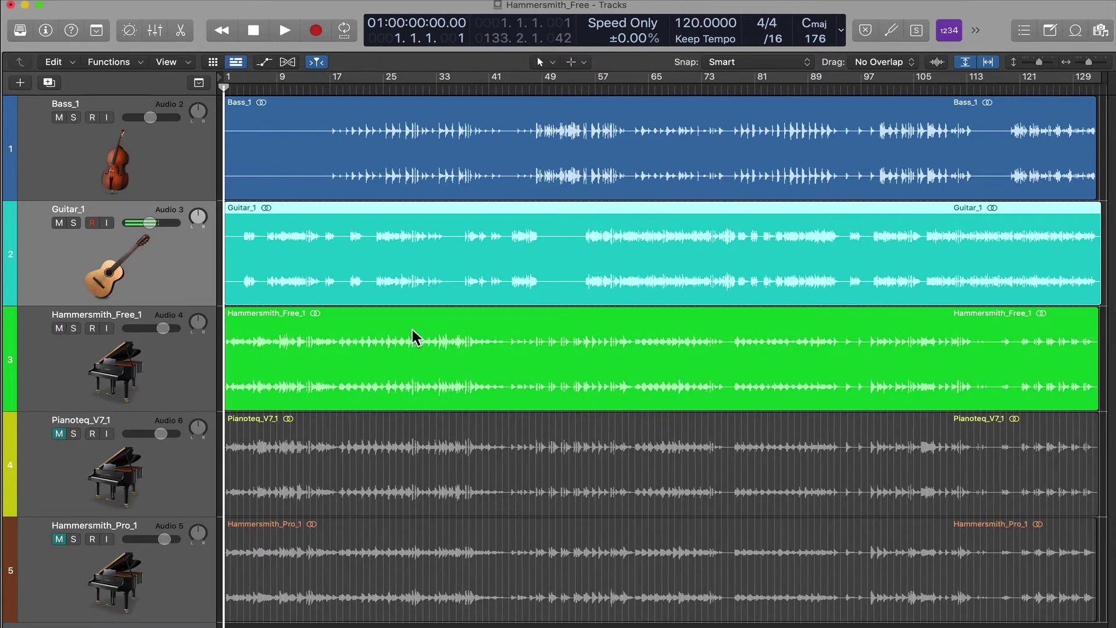
click(286, 33)
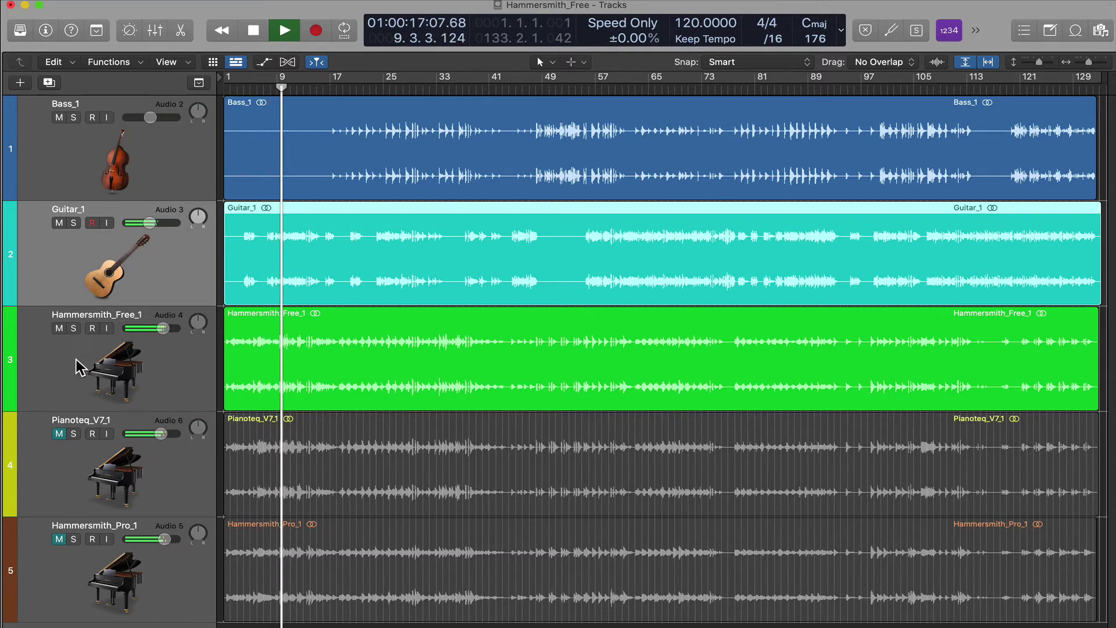
click(58, 328)
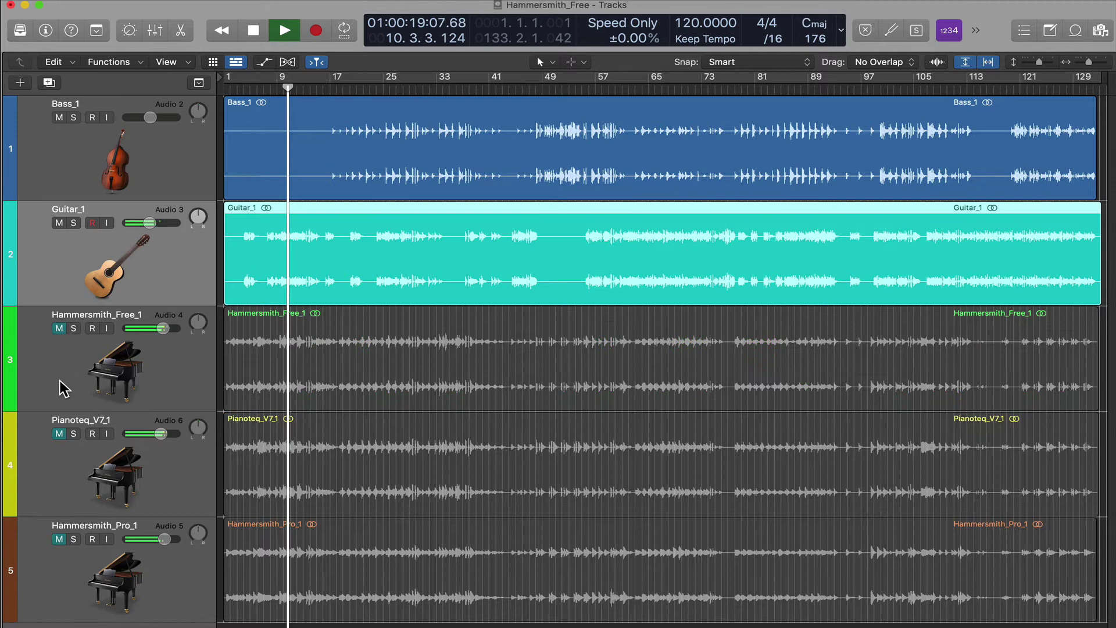
click(59, 435)
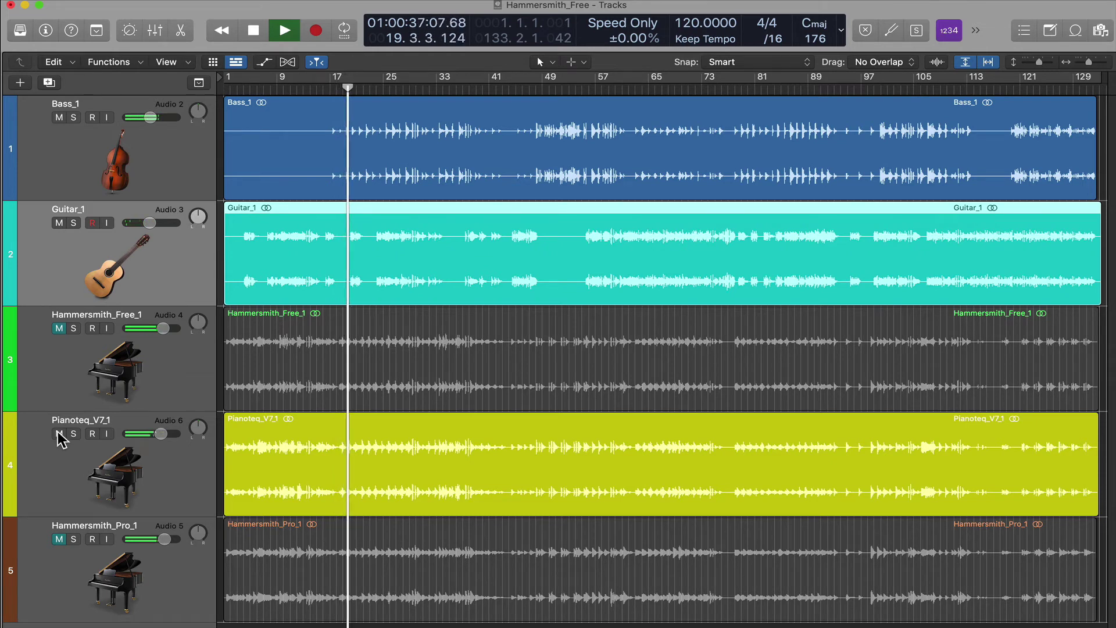
During playback switch the solo piano from Pianoteq_V7_1 to Hammersmith_Pro_1, then to Hammersmith_Free_1.
click(59, 435)
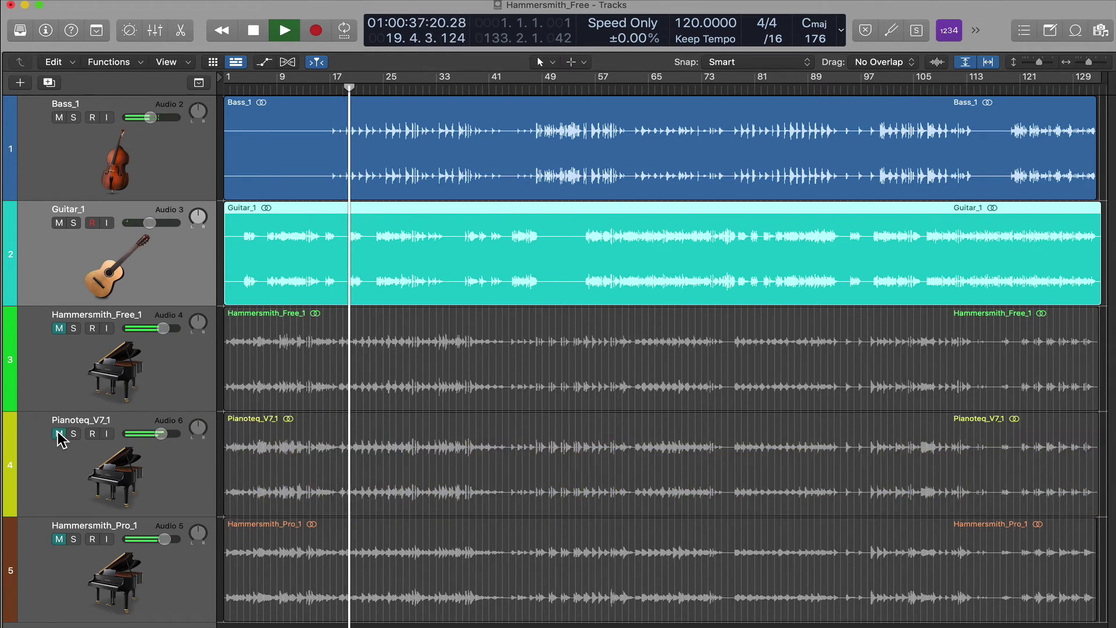
click(59, 540)
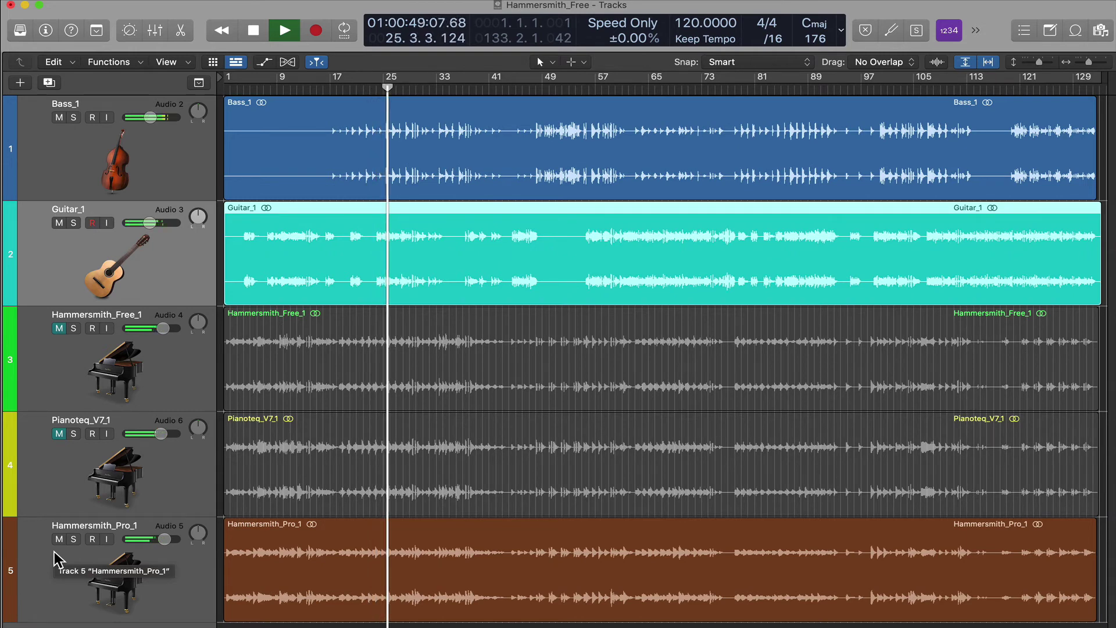
click(59, 540)
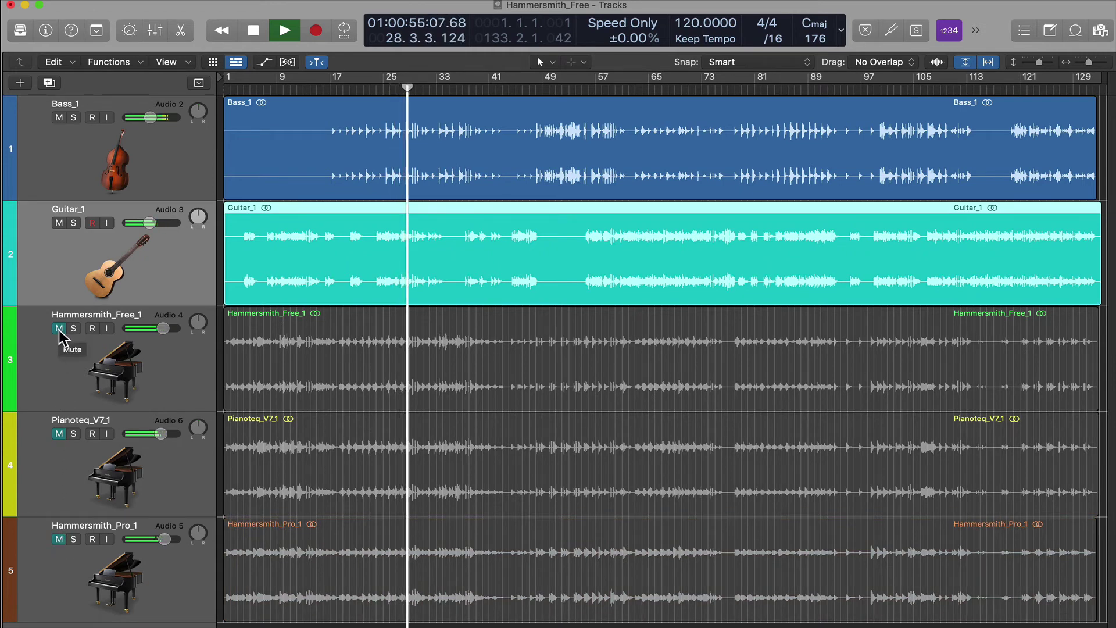
click(59, 330)
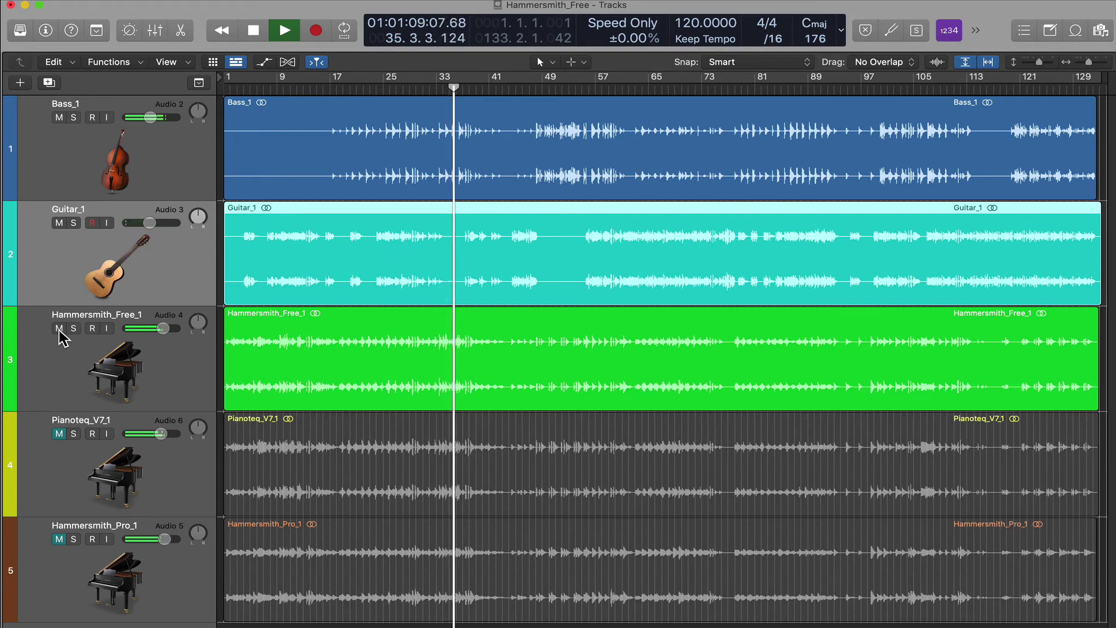
Swap Hammersmith_Free_1 for Pianoteq_V7_1, then back so Hammersmith_Free_1 is the only unmuted piano.
click(59, 328)
click(59, 434)
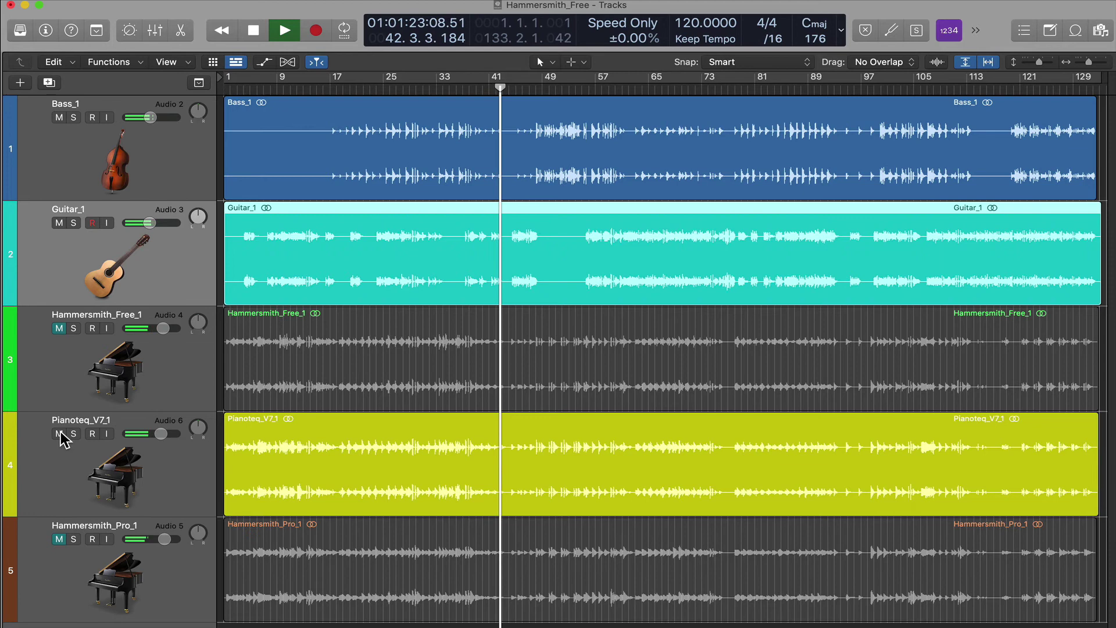
click(60, 434)
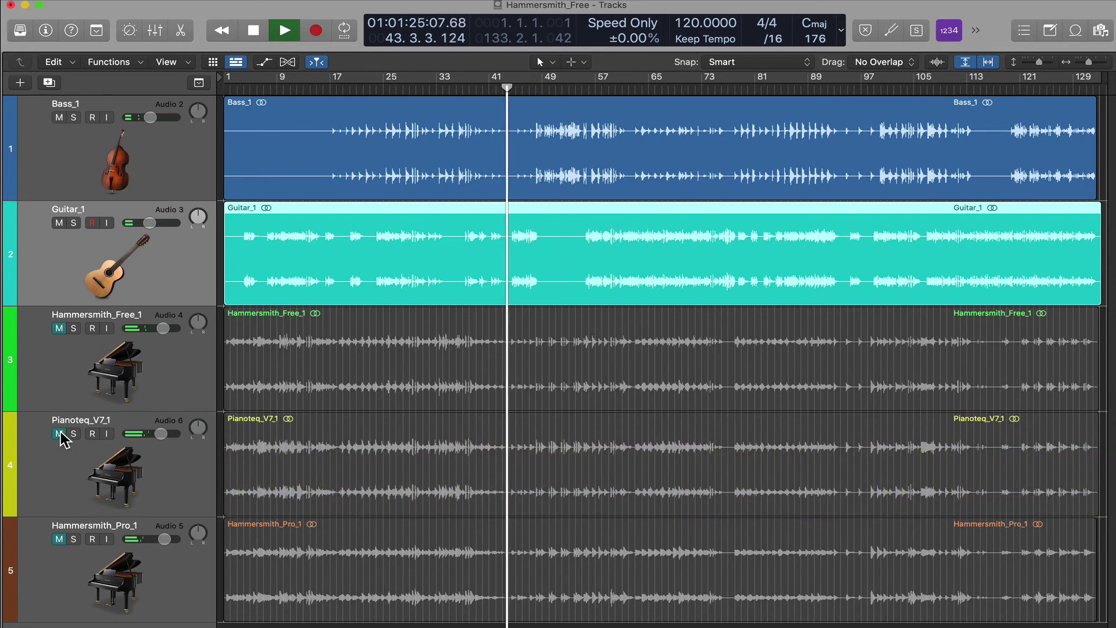
click(59, 329)
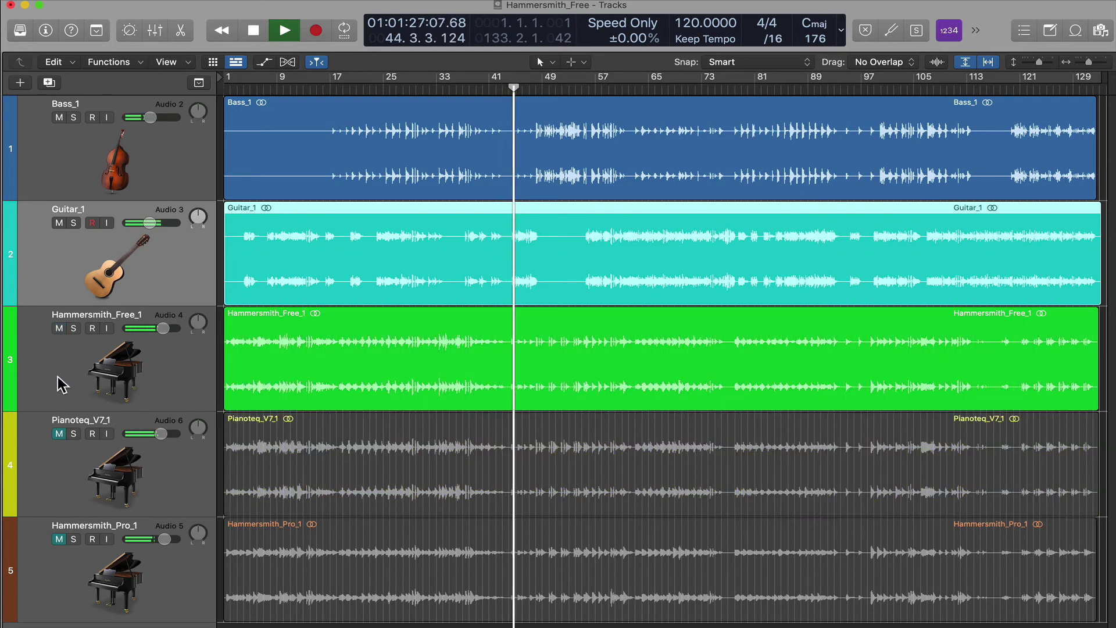